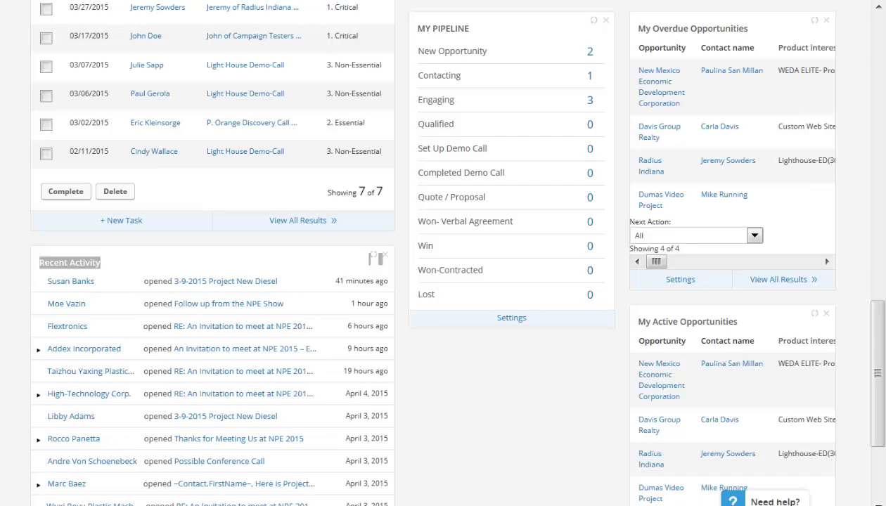
- Examine the dashboard's company and individual pipeline stage widgets, tasks, calendar items, recent activity and overdue opportunities
left_click_drag(872, 340, 882, 85)
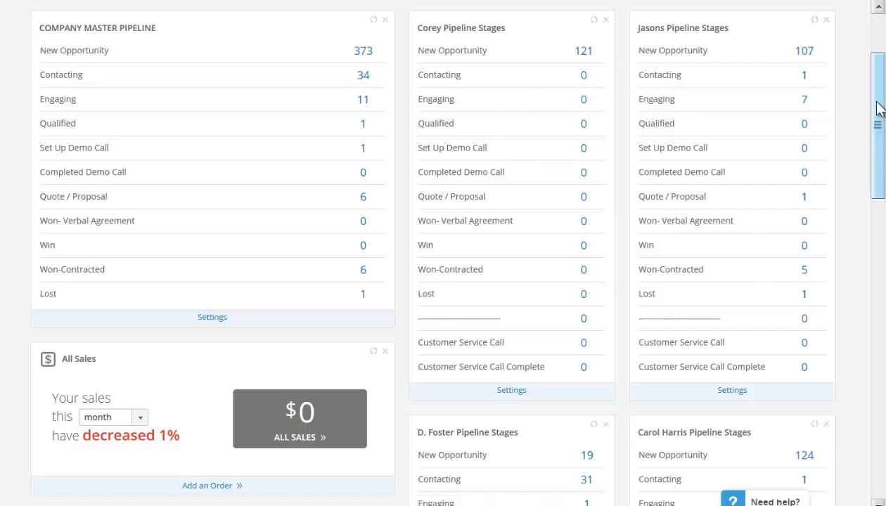
left_click_drag(878, 108, 878, 342)
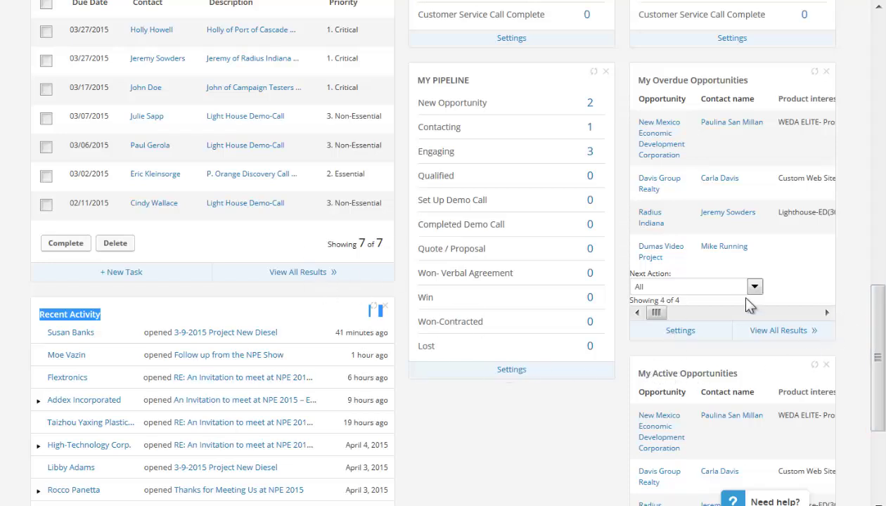
scroll(812, 303, "up", 4)
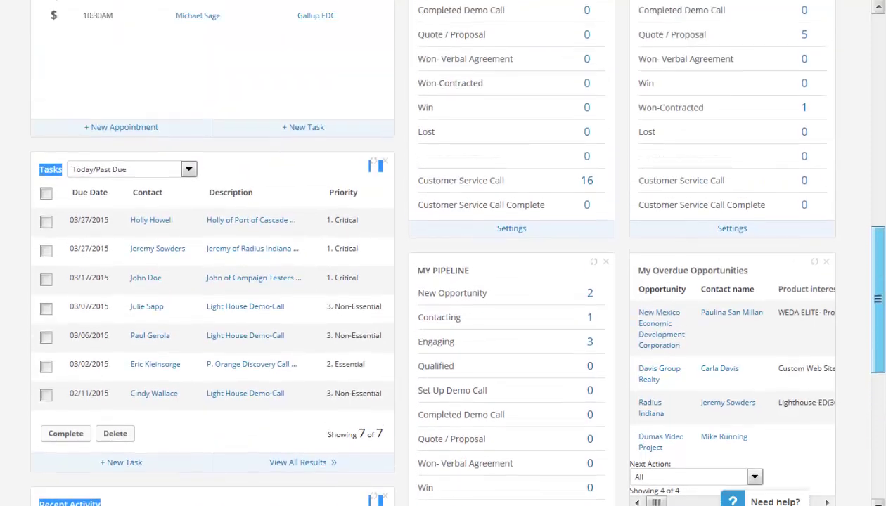
scroll(450, 253, "up", 7)
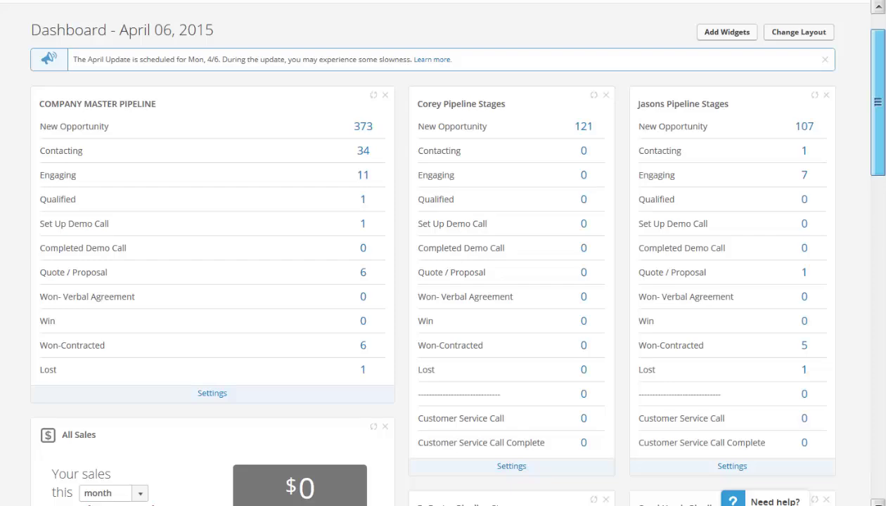
scroll(882, 84, "down", 1)
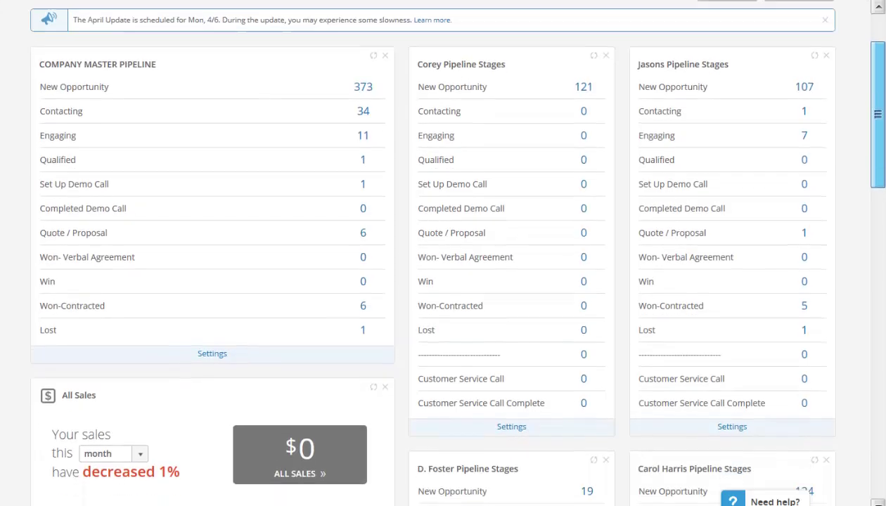
left_click_drag(882, 85, 882, 193)
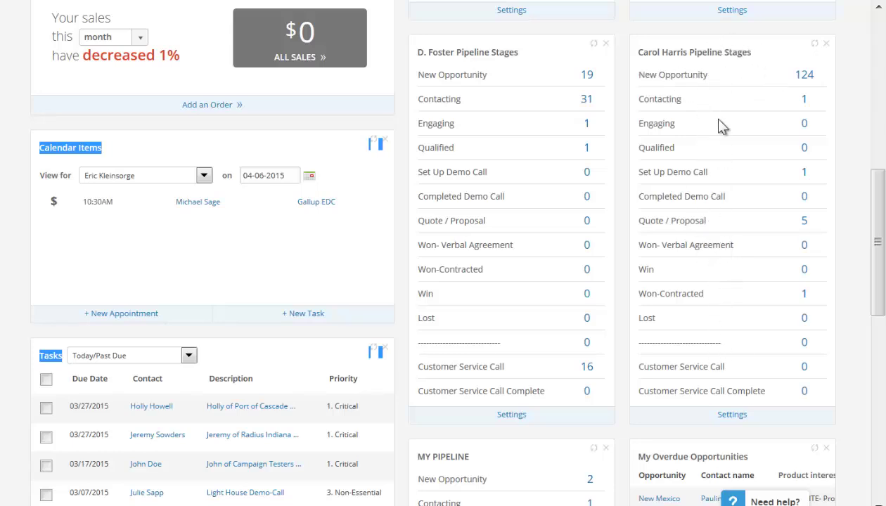
left_click_drag(879, 235, 879, 87)
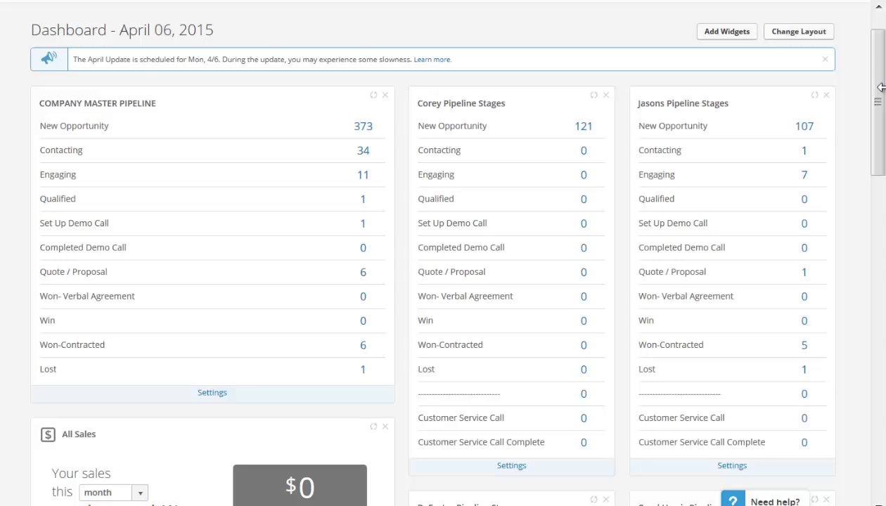
left_click_drag(880, 87, 878, 327)
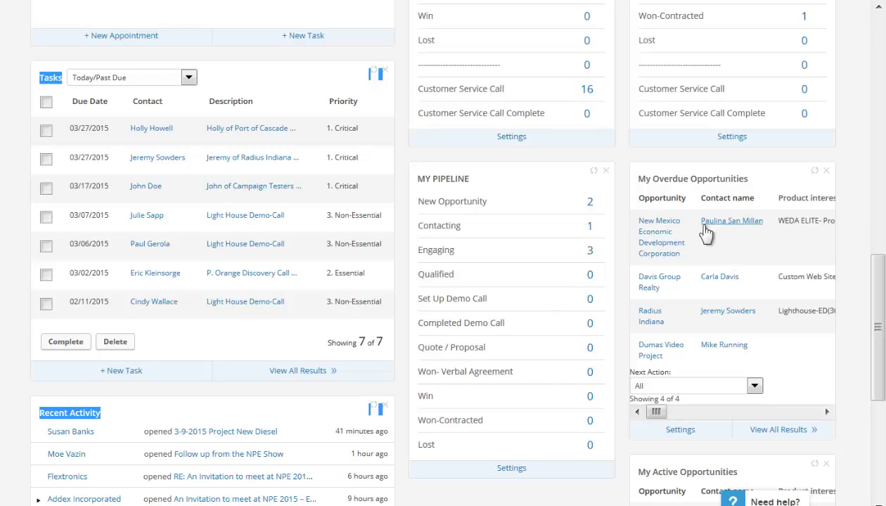
- Open the New Mexico Economic Development Corporation overdue opportunity in a new tab and view it
right_click(664, 251)
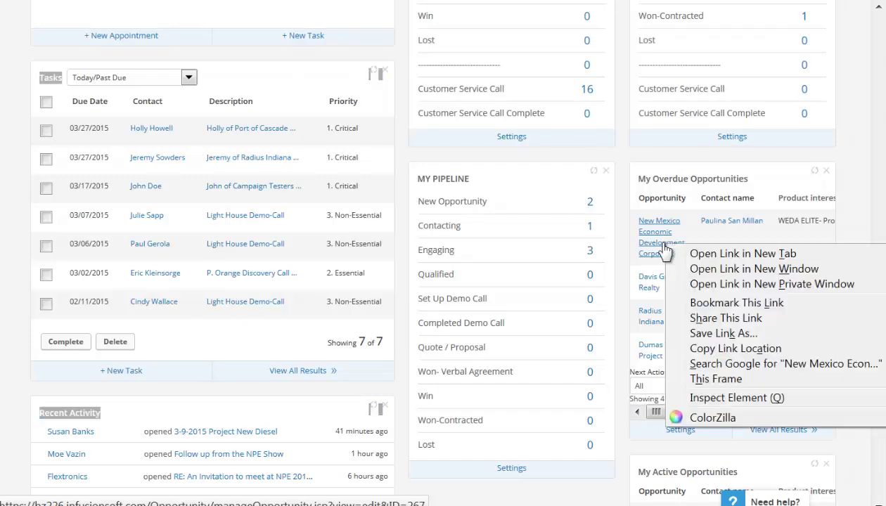
left_click(711, 258)
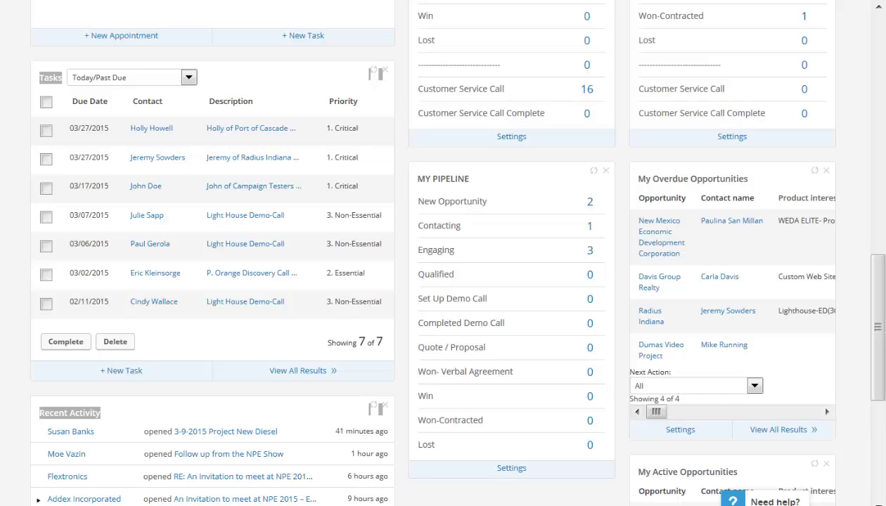
key("ctrl+Tab")
left_click(813, 173)
- Open the New Opportunity list from the salesperson's pipeline widget that counts 124 new opportunities
left_click_drag(877, 337, 882, 234)
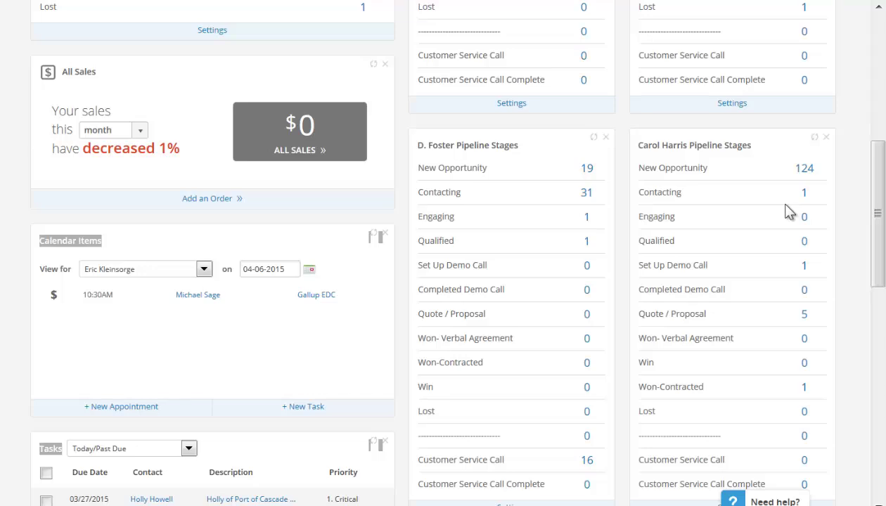
left_click(804, 170)
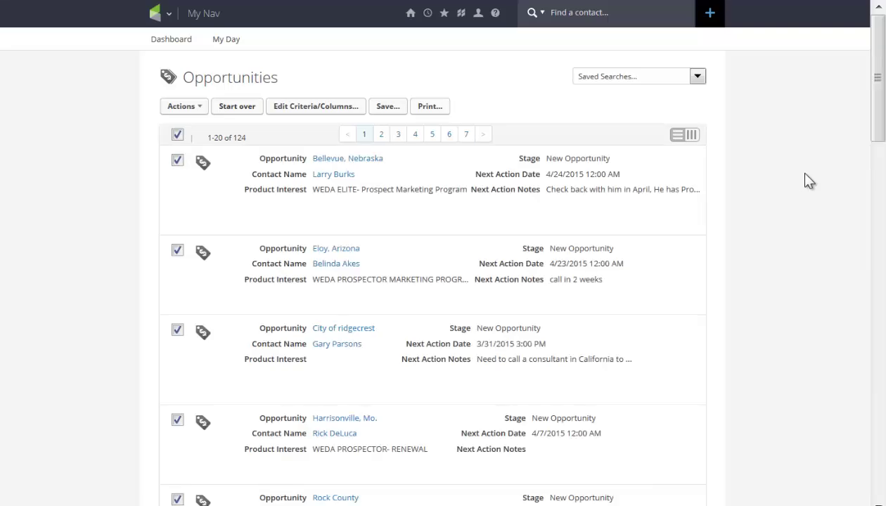
mouse_move(426, 178)
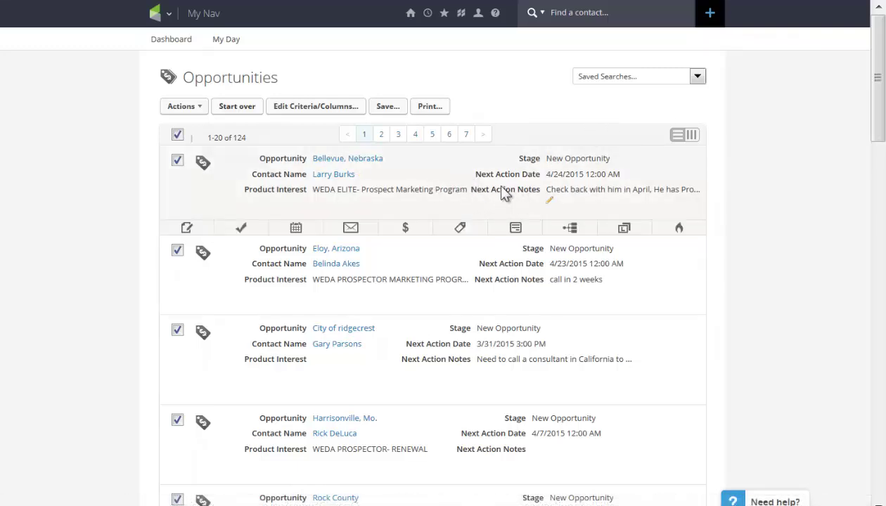
- Add the Phone 1 field to the custom columns of the opportunities search results
left_click(310, 110)
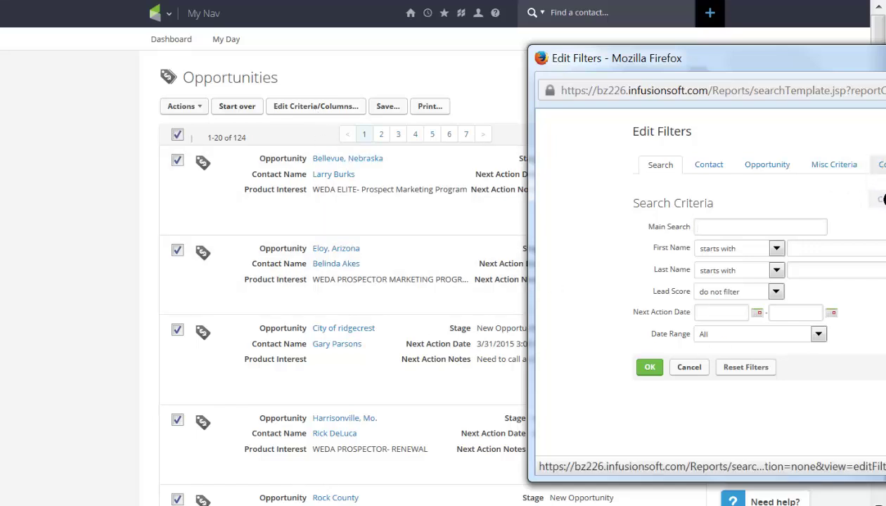
left_click(875, 164)
left_click_drag(857, 60, 657, 41)
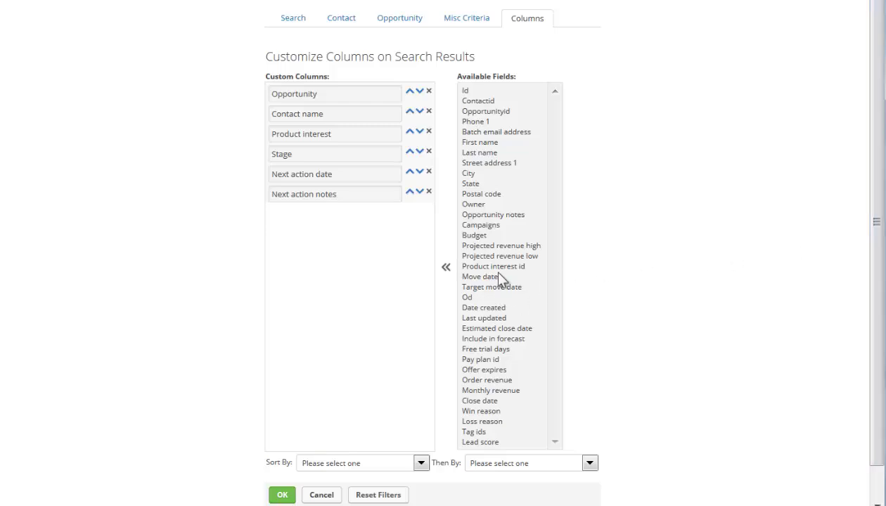
scroll(506, 259, "down", 1)
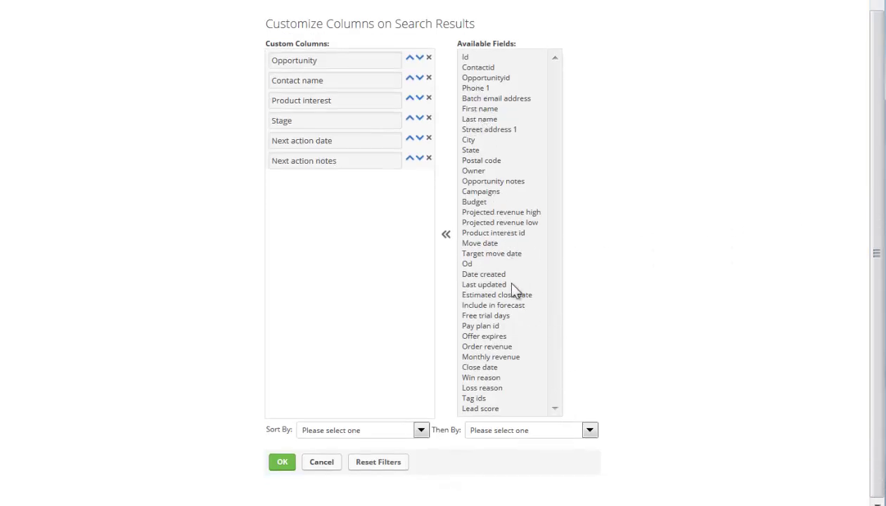
left_click(554, 408)
left_click(474, 88)
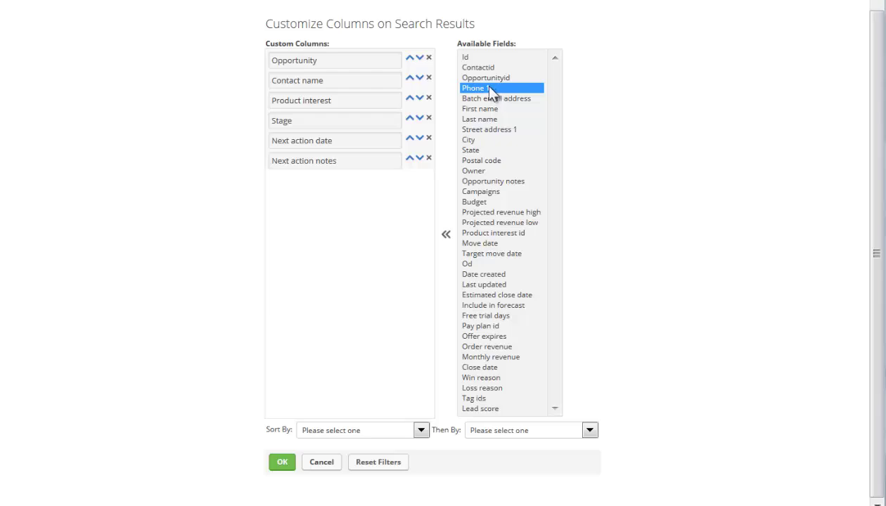
left_click(446, 236)
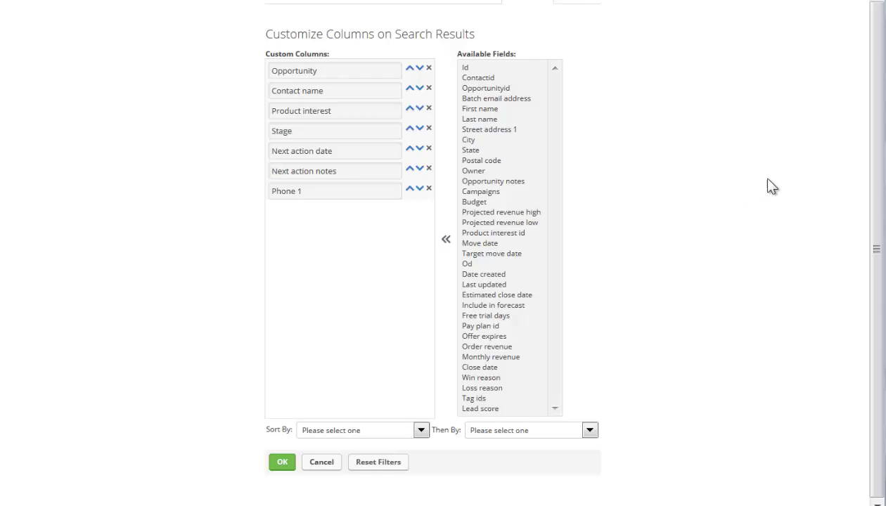
- Move the Phone 1 column up to directly after Contact name and apply the column settings
left_click(410, 189)
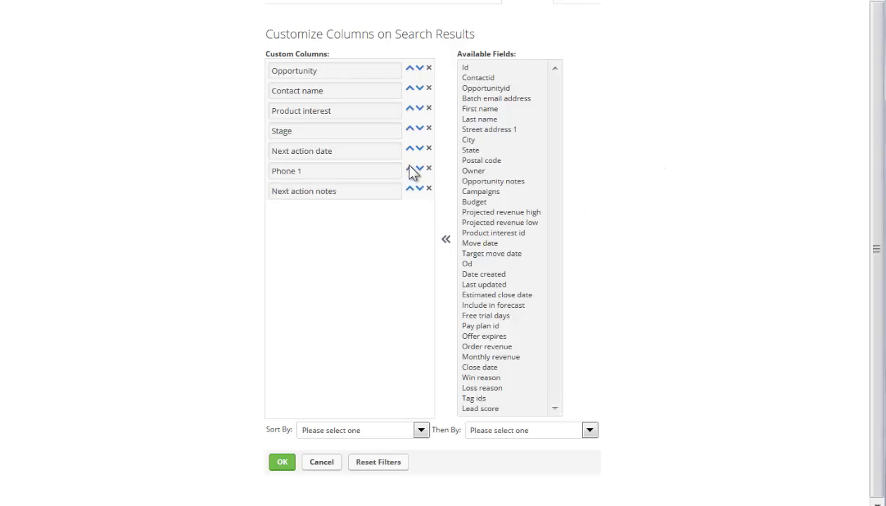
left_click(409, 169)
left_click(409, 150)
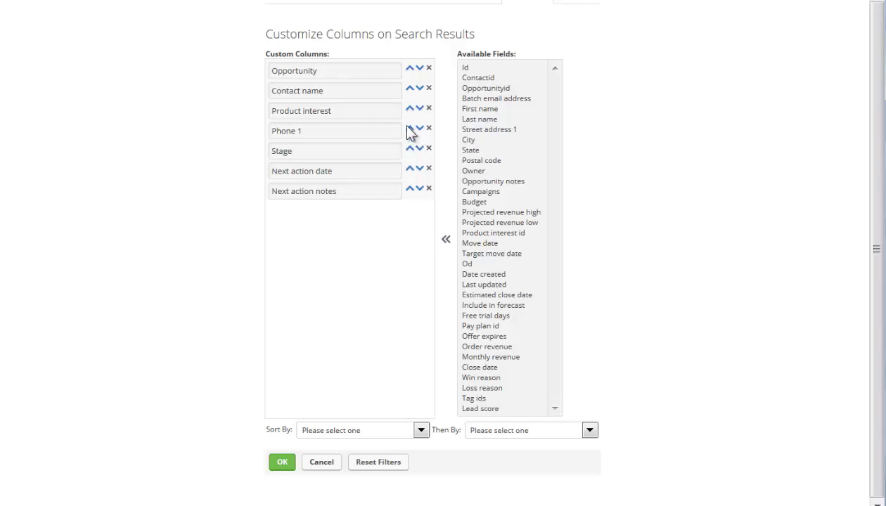
left_click(409, 130)
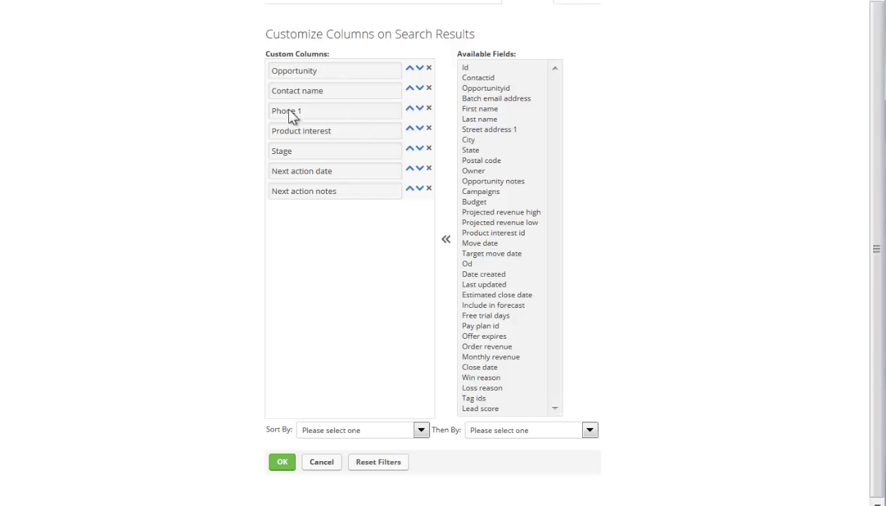
left_click(273, 464)
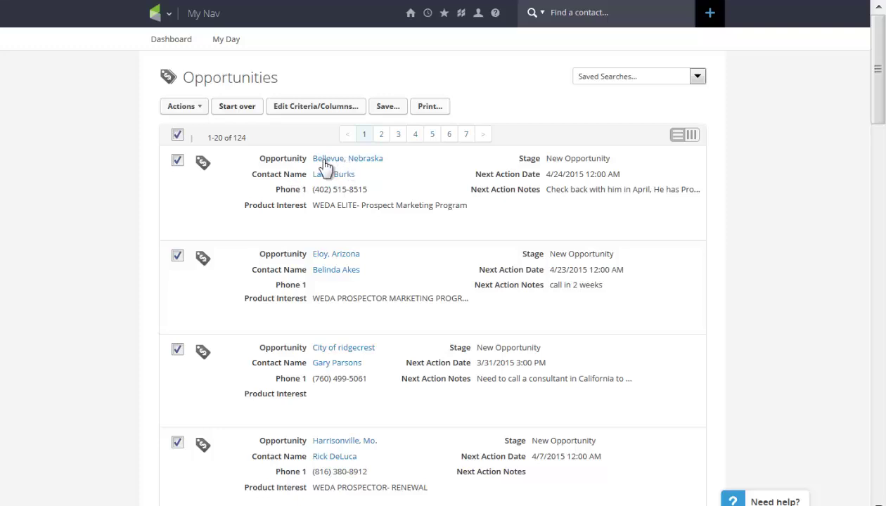
left_click(360, 194)
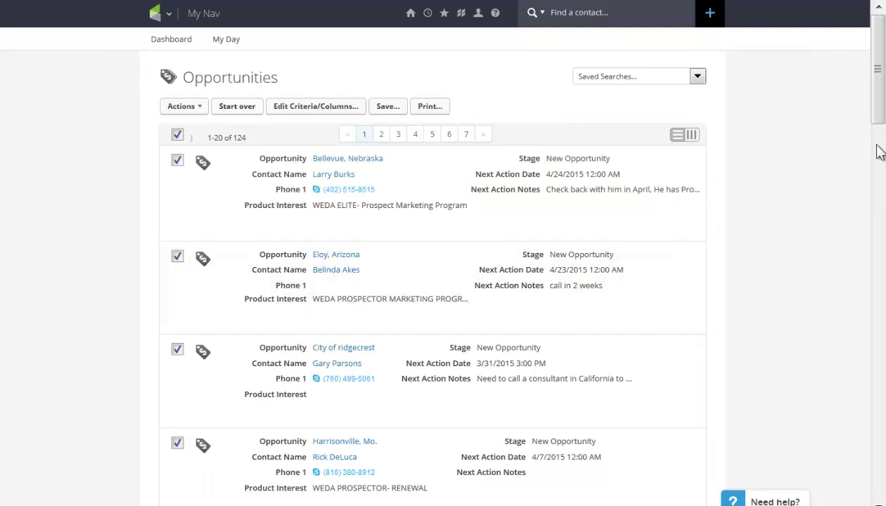
mouse_move(875, 70)
left_mouse_down()
mouse_move(876, 390)
mouse_move(856, 100)
mouse_move(861, 59)
left_mouse_up()
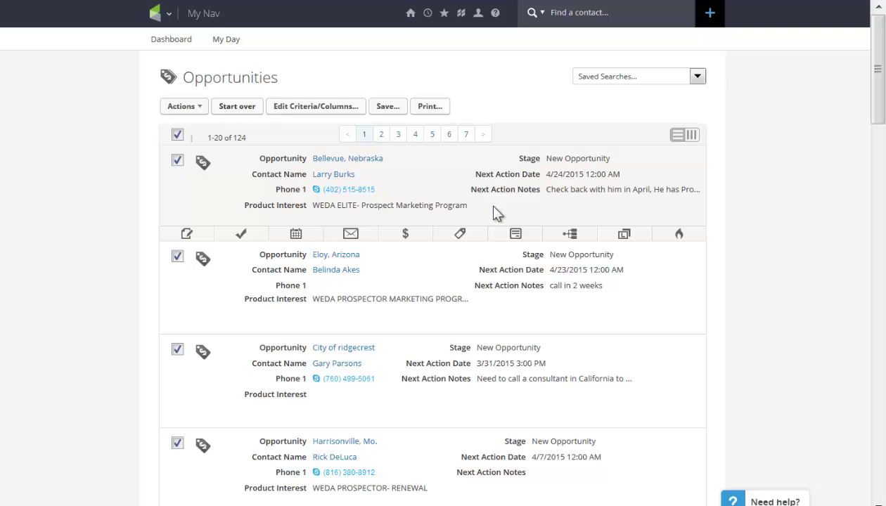
- Open the Bellevue, Nebraska opportunity in a new tab and switch to it
right_click(344, 164)
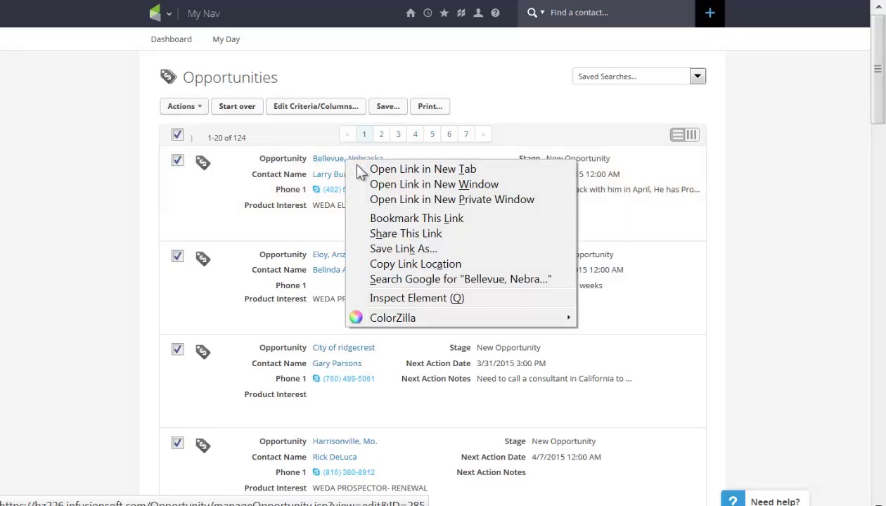
left_click(383, 171)
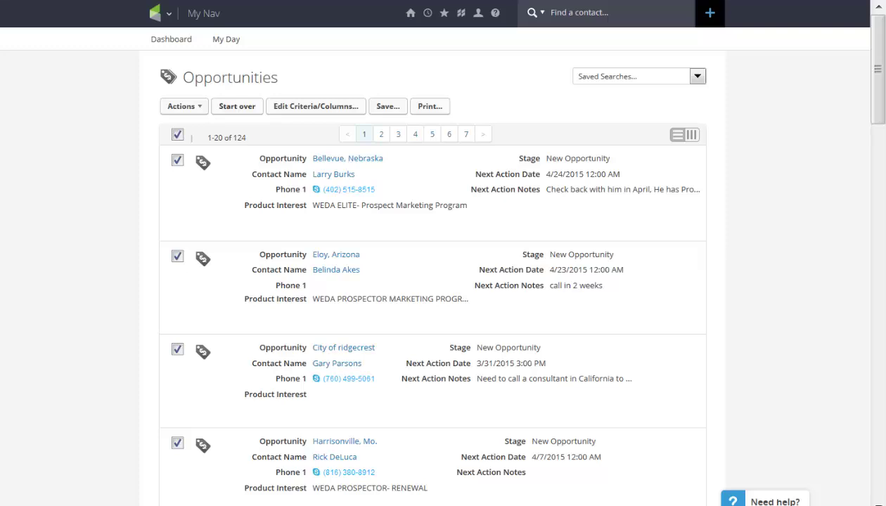
key("ctrl+Tab")
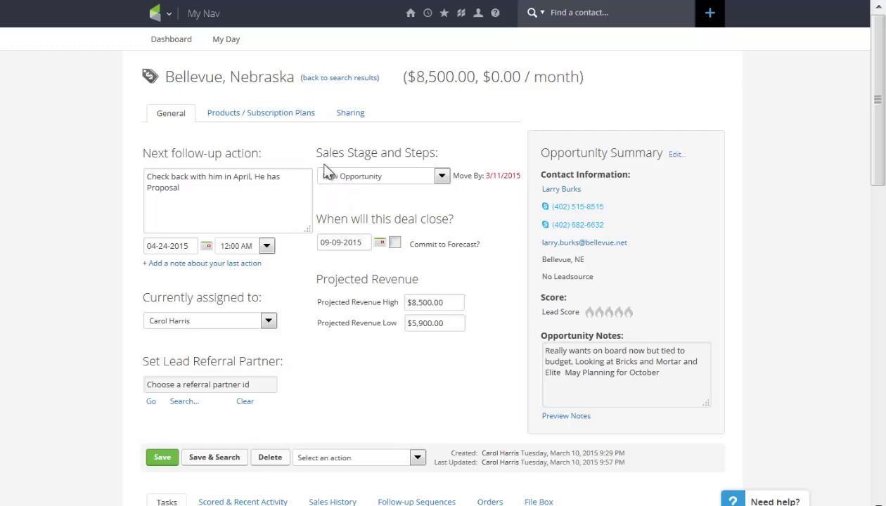
- Start a note about the last action with changing the next follow-up action enabled, and cancel it
left_click(197, 269)
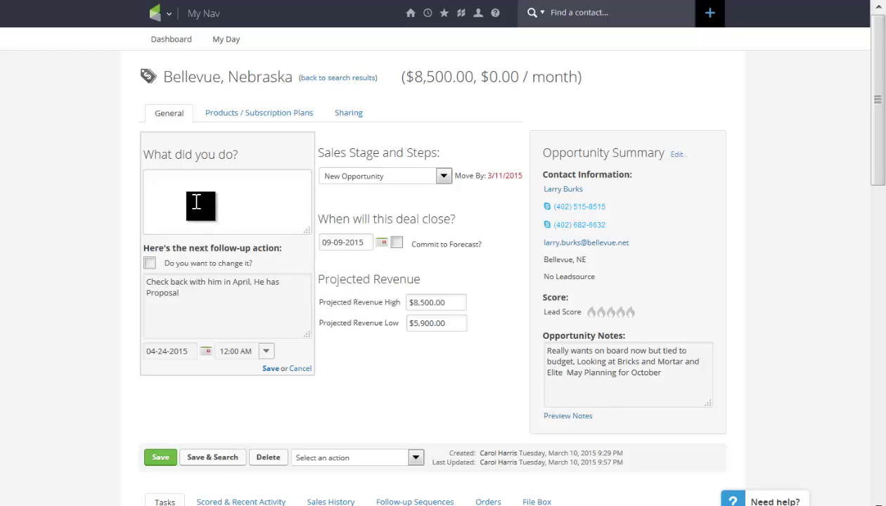
left_click(150, 264)
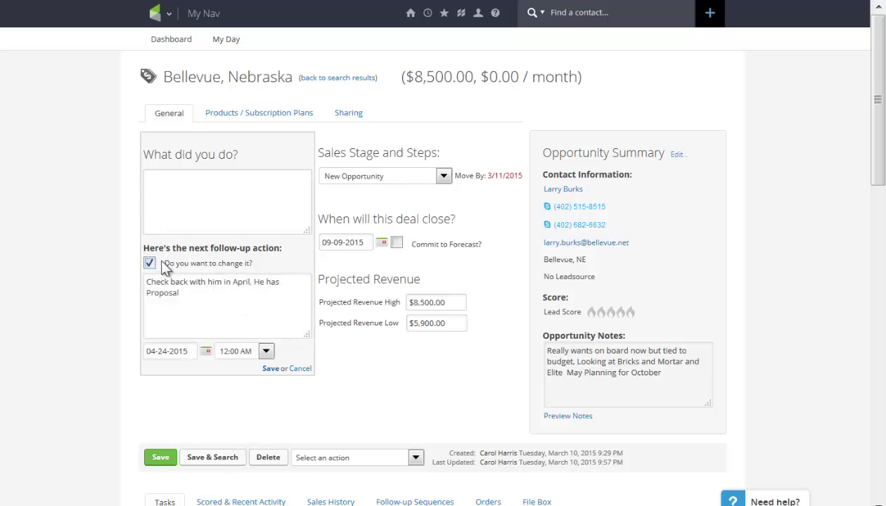
left_click(189, 203)
left_click(297, 370)
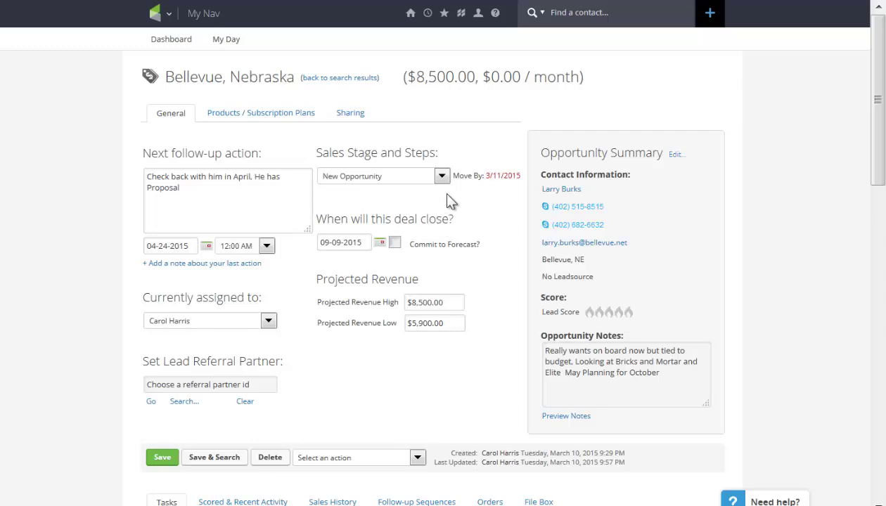
- Examine the available sales stages for the Bellevue, Nebraska opportunity without changing its stage
left_click(440, 176)
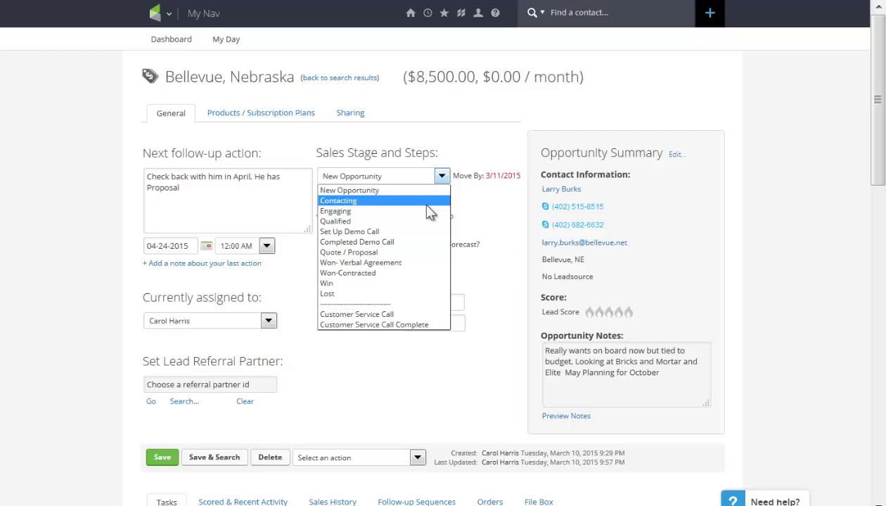
left_click(485, 130)
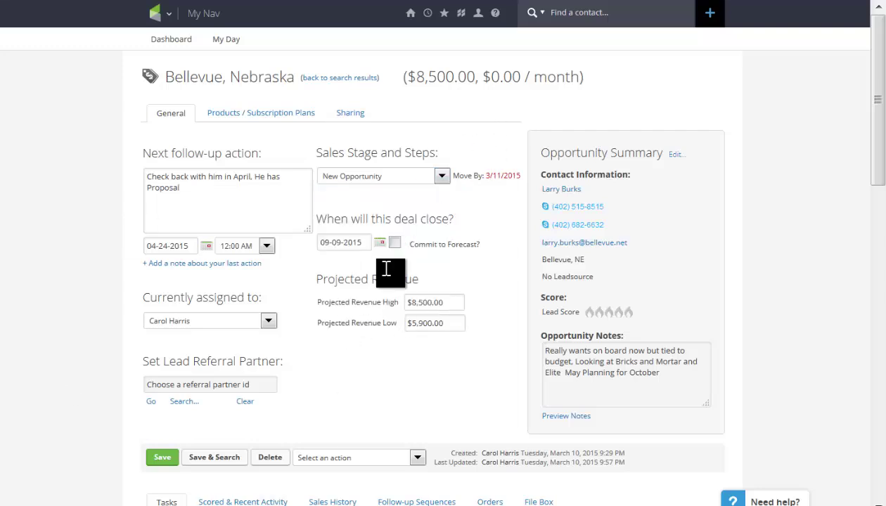
left_click(442, 177)
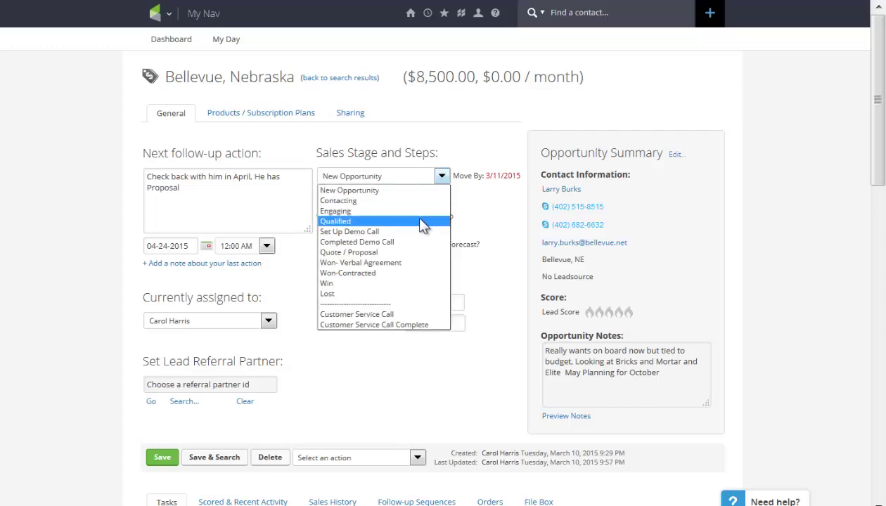
left_click(444, 141)
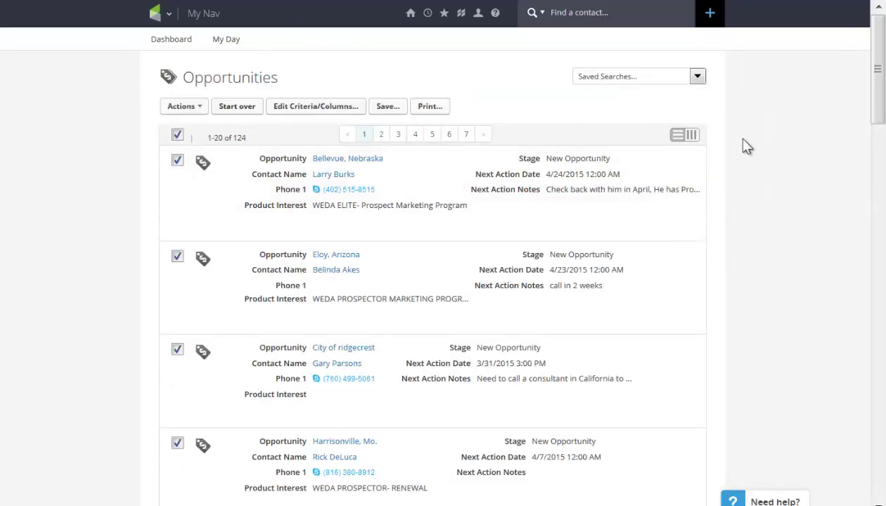
- Review the next action dates and notes of the entries in the opportunities list
mouse_move(346, 271)
scroll(674, 243, "down", 1)
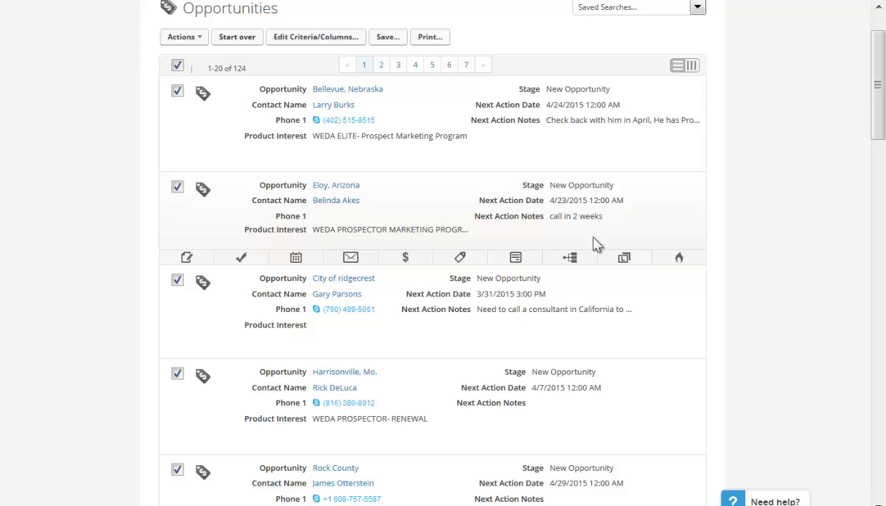
- View the notes recorded for the Eloy, Arizona opportunity and close them again
left_click(187, 258)
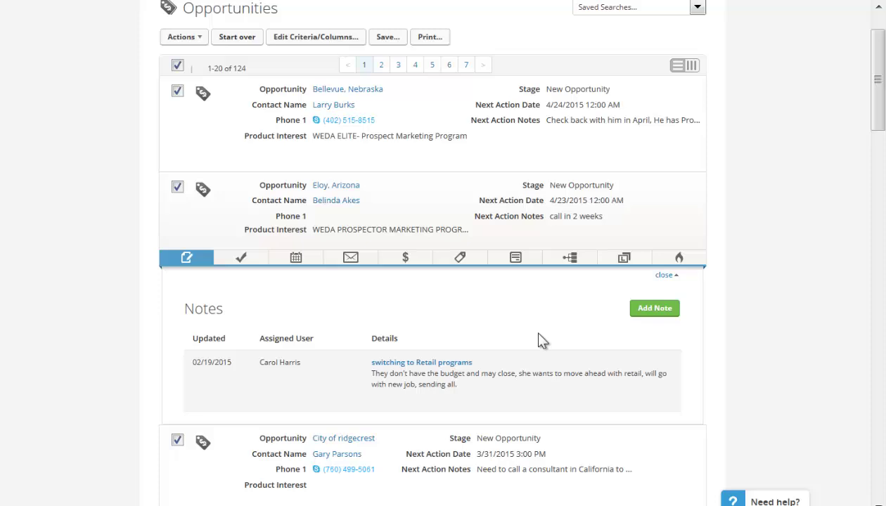
left_click(191, 265)
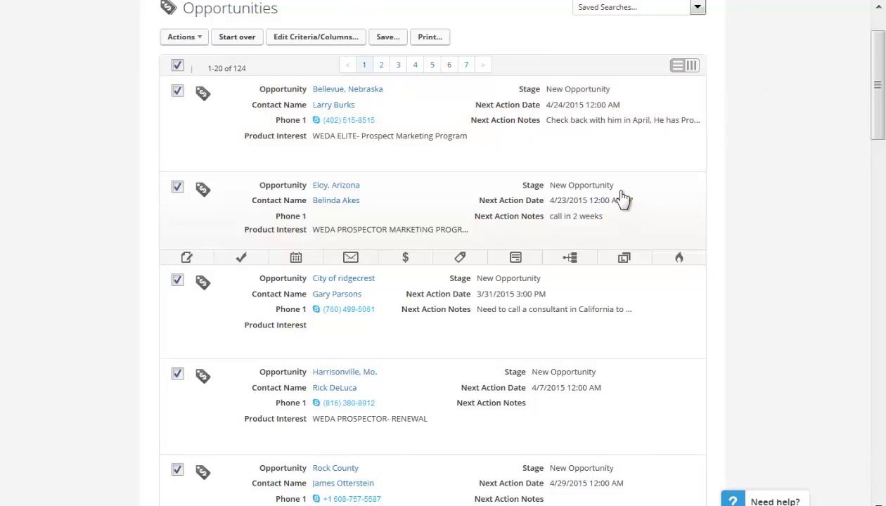
- Return to the dashboard and open the New Opportunity results of the sales rep's pipeline holding 121 opportunities
scroll(872, 84, "up", 1)
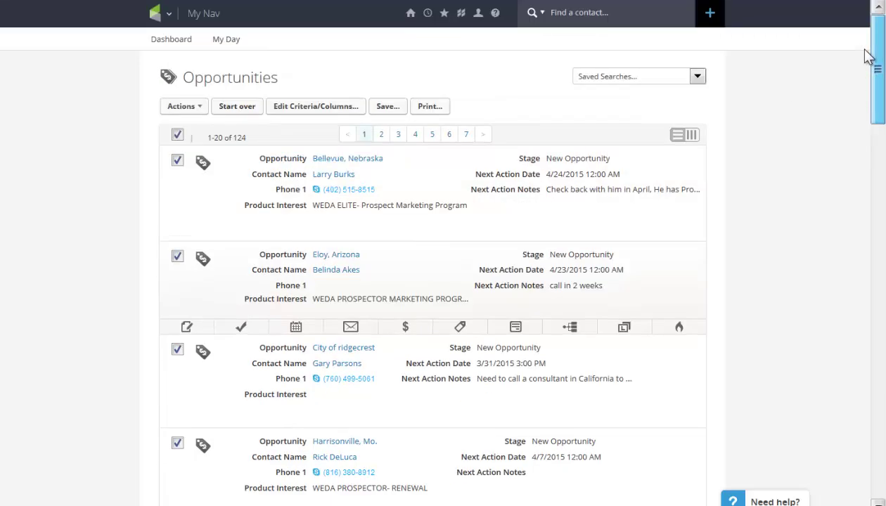
mouse_move(156, 15)
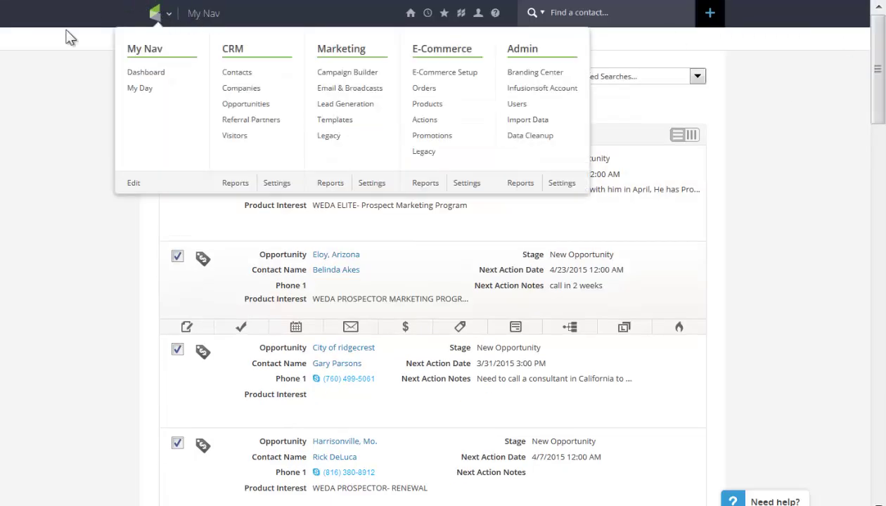
left_click(174, 38)
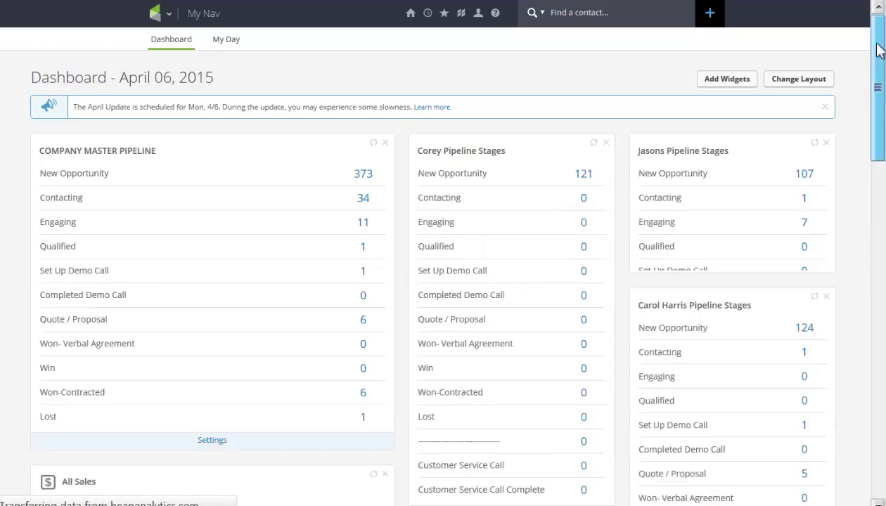
left_click_drag(879, 49, 884, 83)
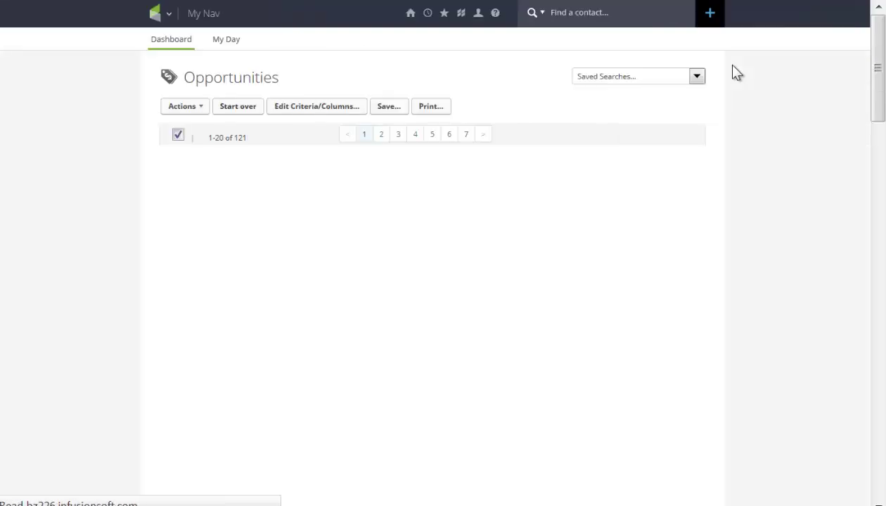
- Open the Shelby County Industrial Development Foundation opportunity from the results in a new tab
mouse_move(413, 167)
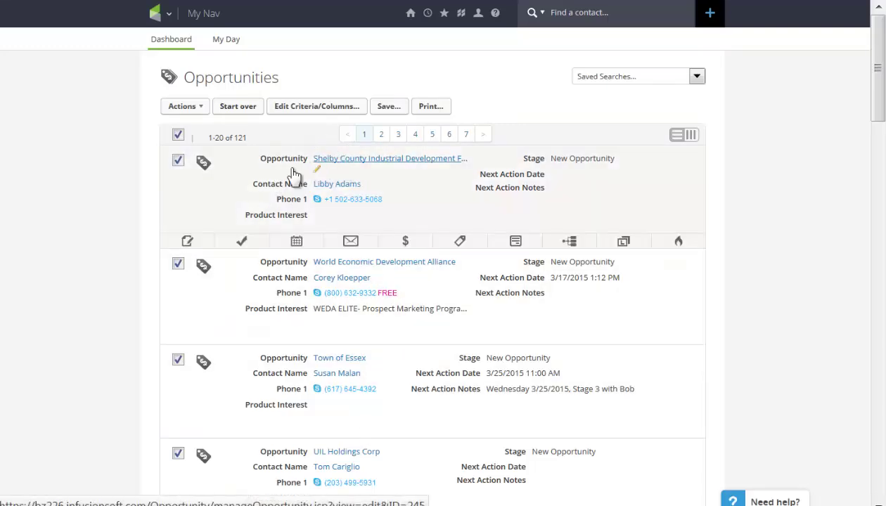
right_click(360, 161)
left_click(397, 168)
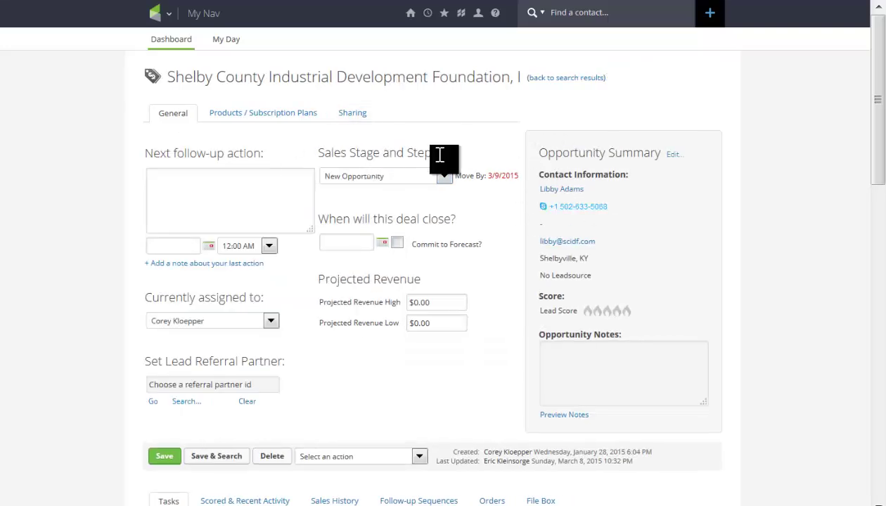
- Start and cancel a note about the last action, and examine the available sales stages without changing the stage
left_click(170, 263)
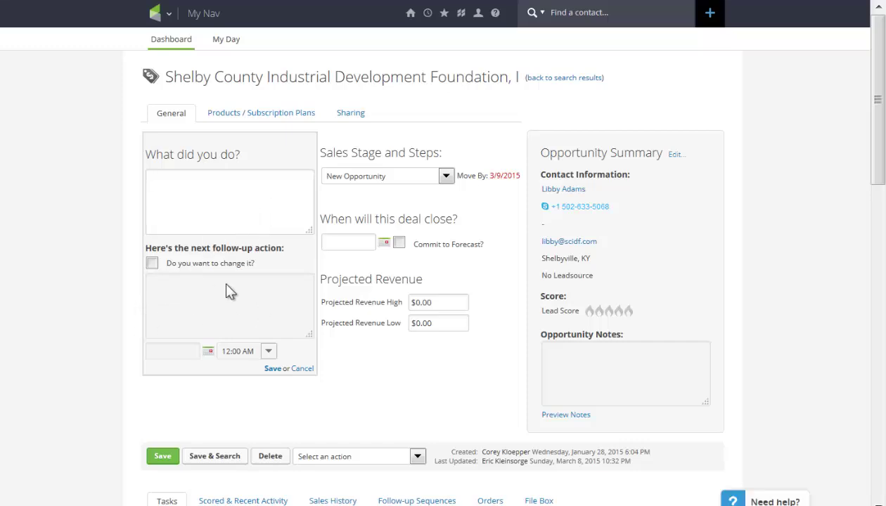
left_click(302, 369)
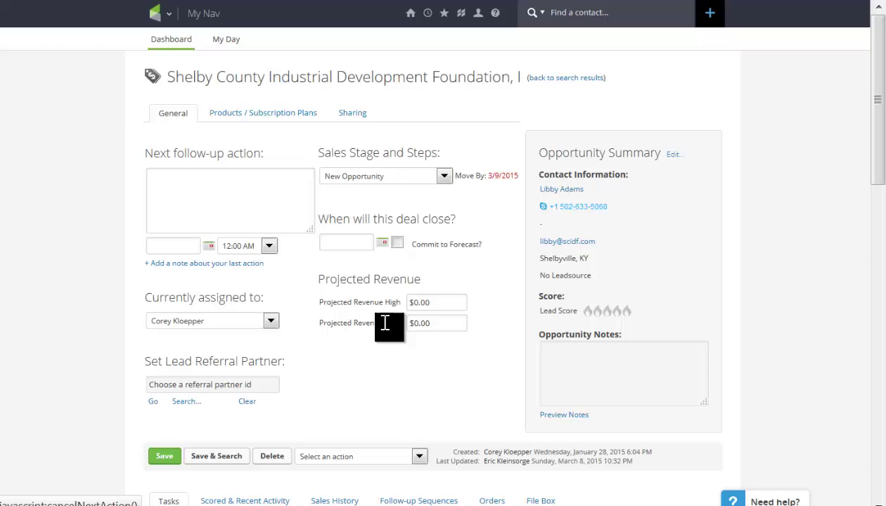
left_click(445, 176)
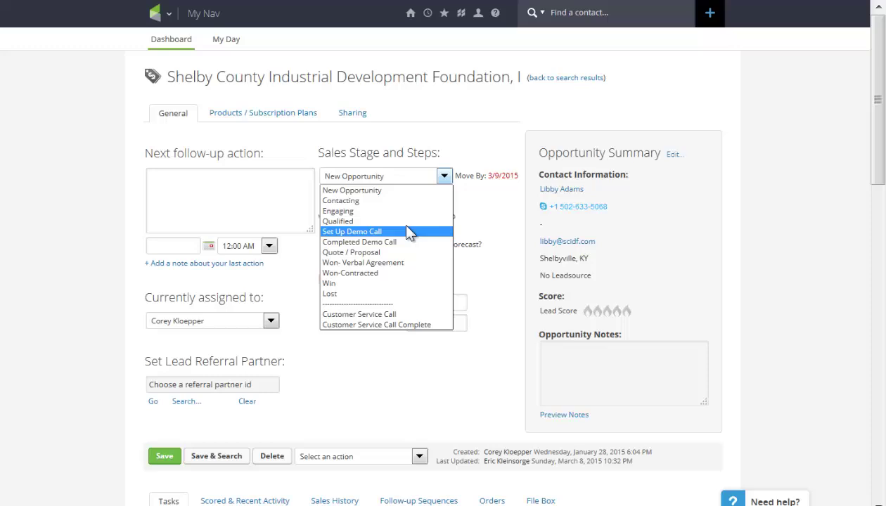
left_click(443, 175)
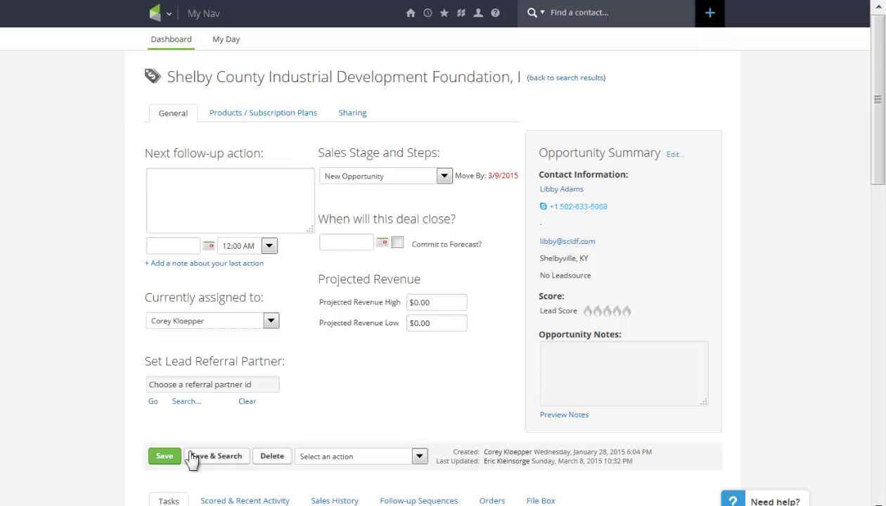
- Save the Shelby County opportunity and return to the opportunities list to review the next action dates and notes
left_click(168, 457)
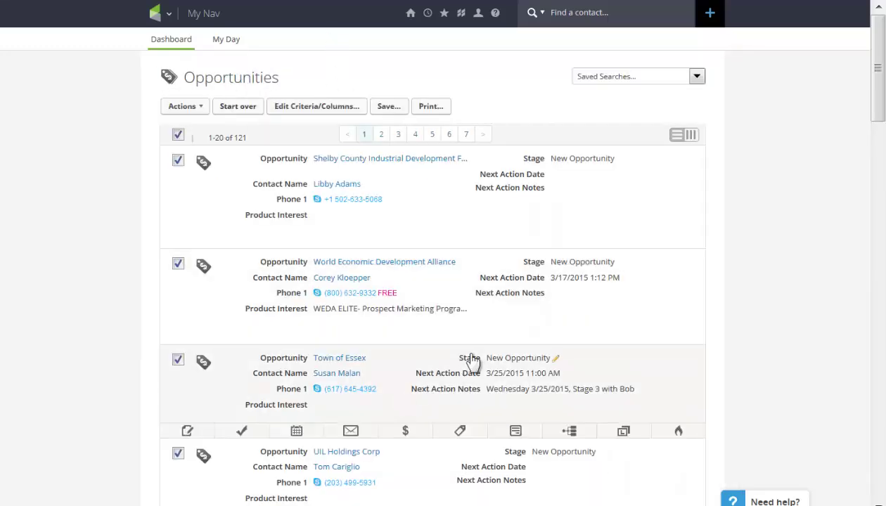
scroll(470, 359, "down", 2)
scroll(468, 351, "down", 1)
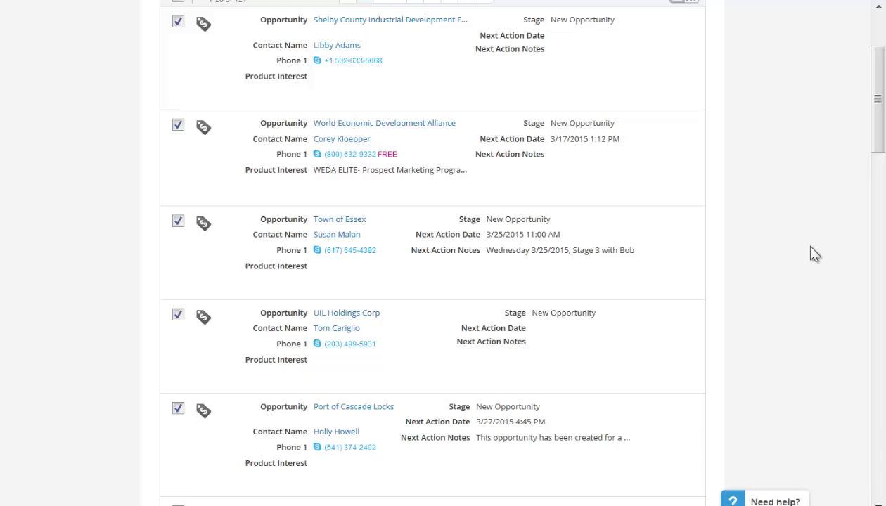